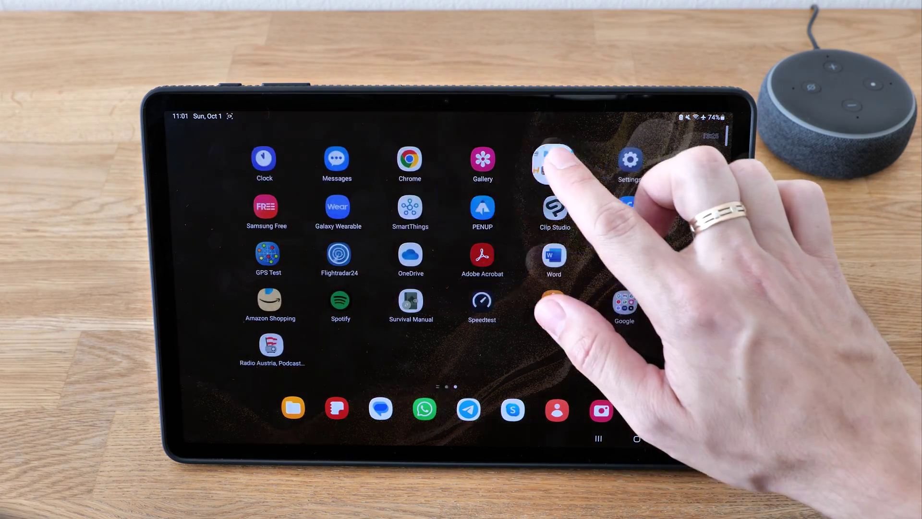
Open the Google Play Store from the tablet home screen
{"action": "left_click", "coordinate": [553, 158]}
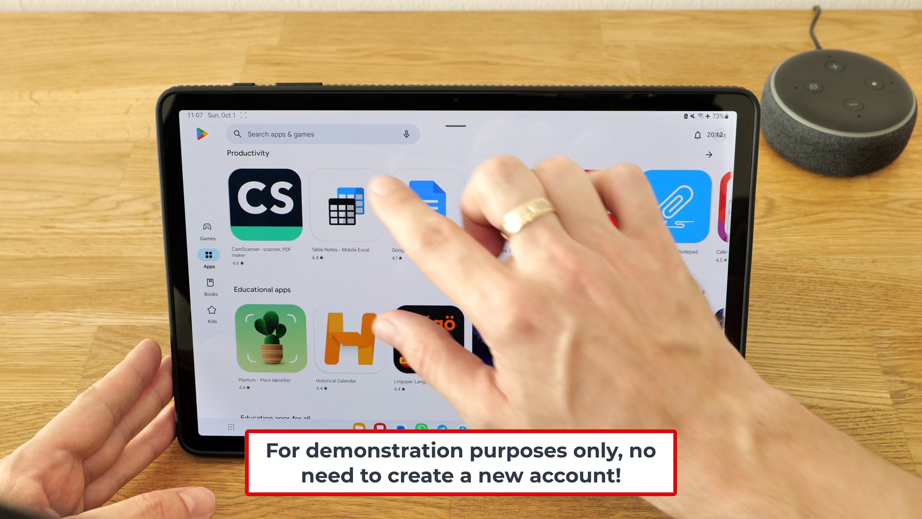
{"action": "type", "text": "home"}
{"action": "type", "text": " dep"}
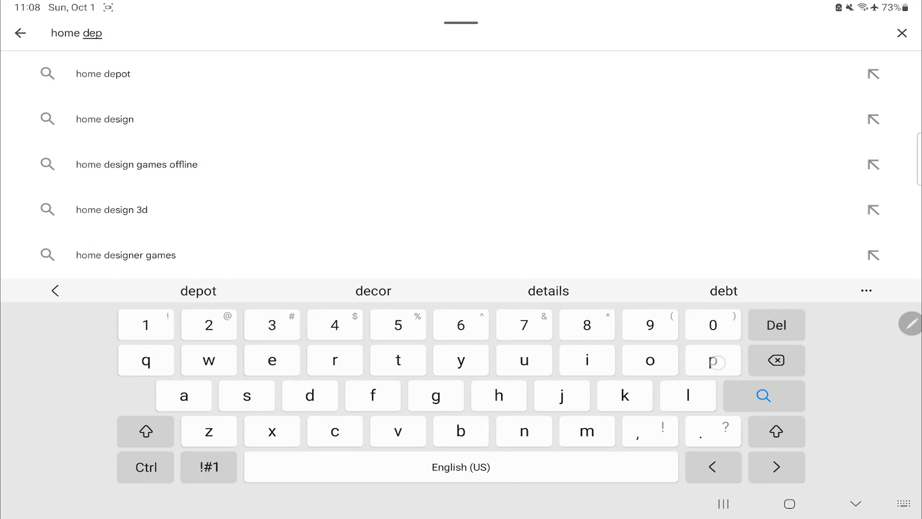
{"action": "type", "text": "ot"}
Search the Play Store for 'home depot', then for 'amazon alexa'
{"action": "key", "text": "Return"}
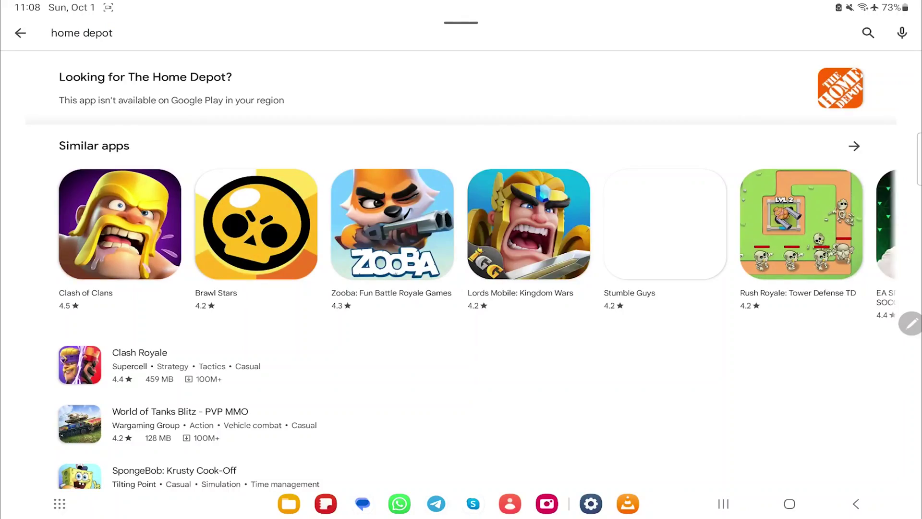
{"action": "left_click_drag", "start_coordinate": [593, 416], "coordinate": [681, 142]}
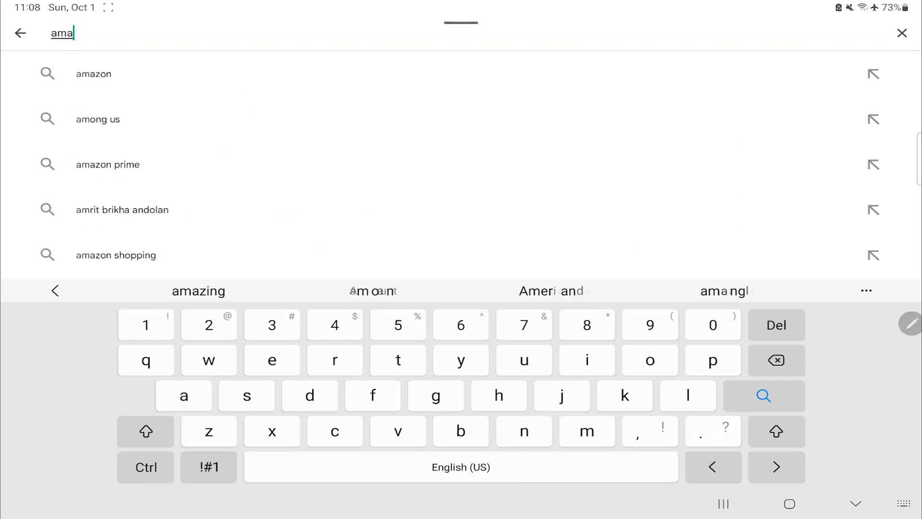
{"action": "type", "text": "zon "}
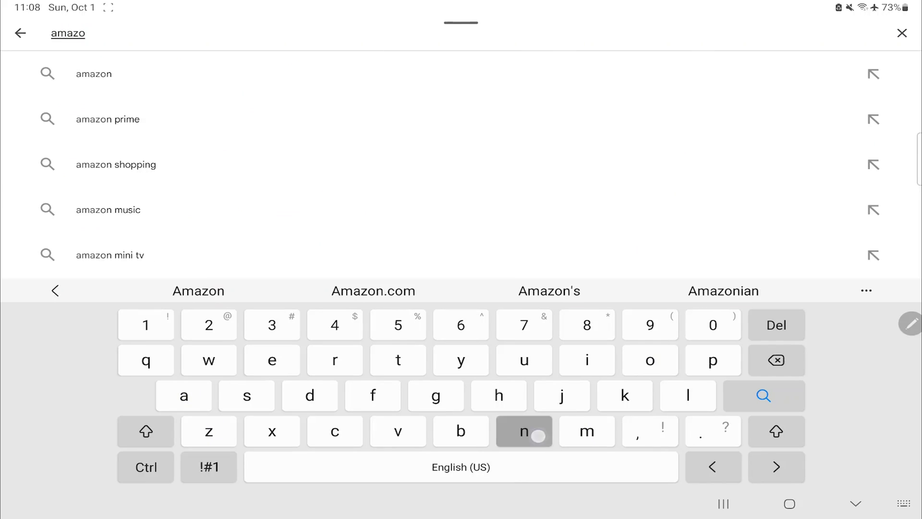
{"action": "type", "text": "alexa"}
{"action": "key", "text": "Return"}
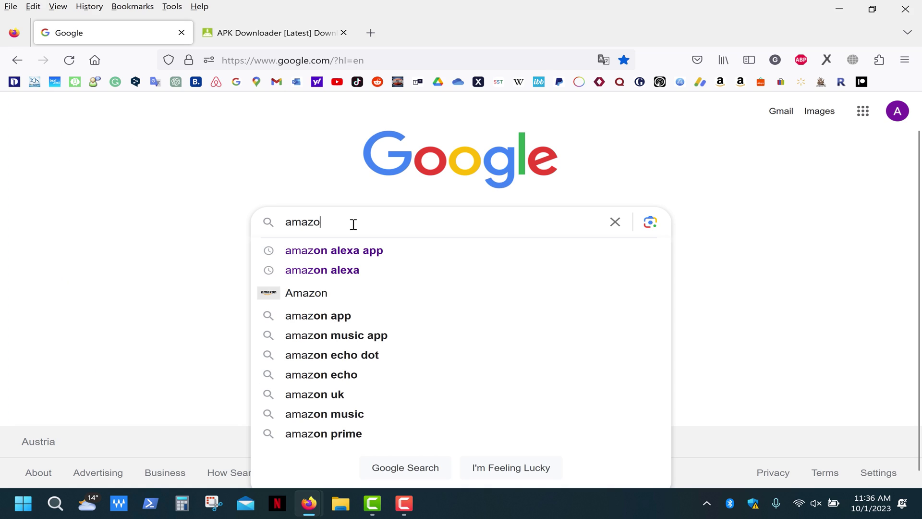
{"action": "type", "text": "amazon a"}
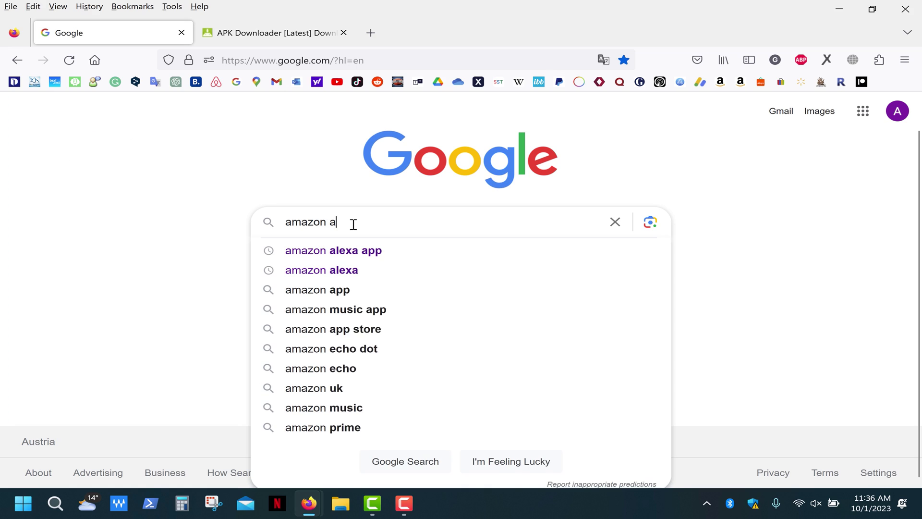
{"action": "type", "text": "lexa app"}
Web-search 'amazon alexa app', strip the Play URL's gl= region, and reopen the Alexa Play page
{"action": "key", "text": "Return"}
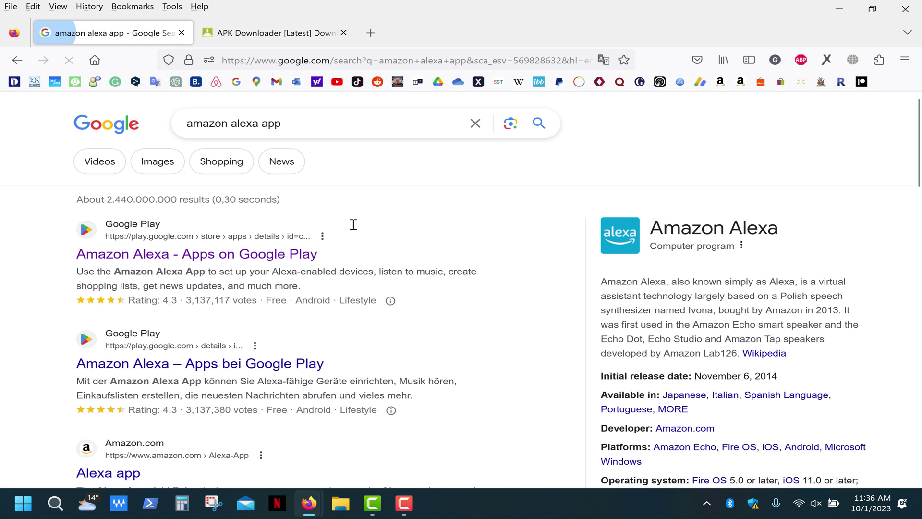
{"action": "left_click", "coordinate": [297, 262]}
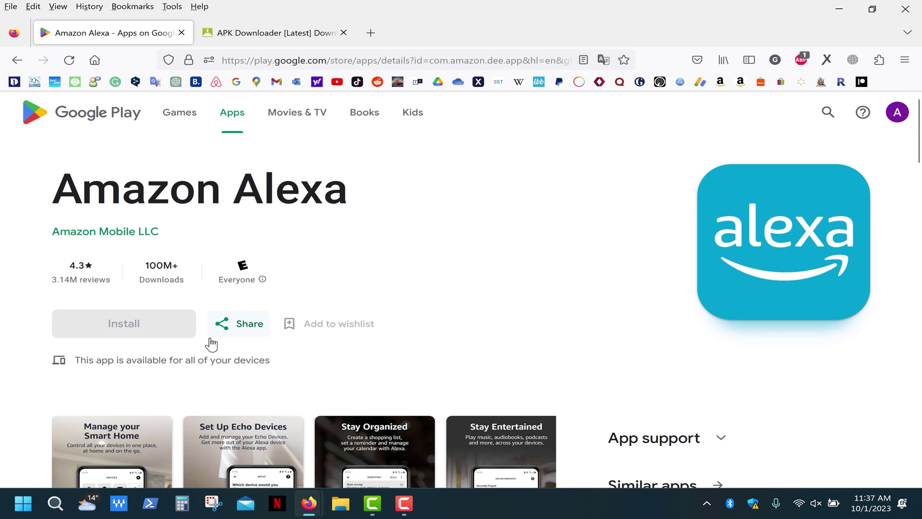
{"action": "left_click", "coordinate": [549, 63]}
{"action": "key", "text": "End"}
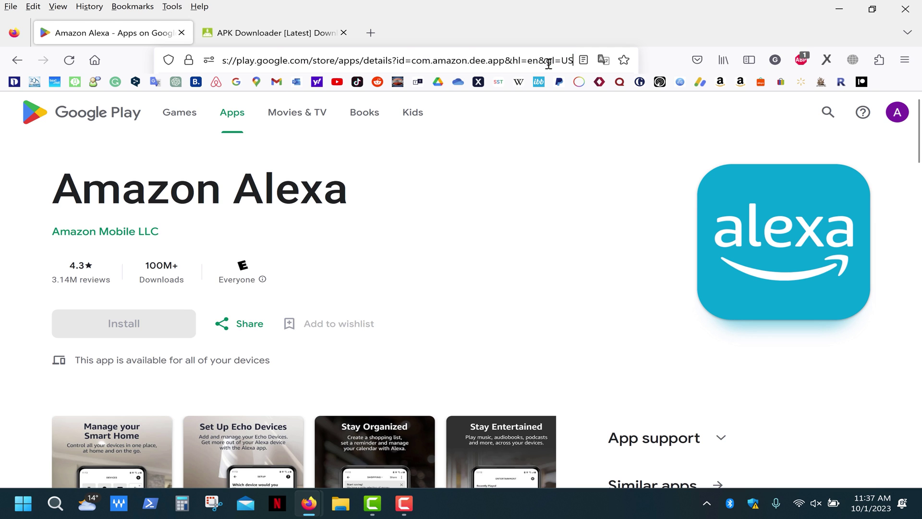
{"action": "key", "text": "BackSpace"}
{"action": "key", "text": "BackSpace"}
{"action": "key", "text": "BackSpace"}
{"action": "key", "text": "Return"}
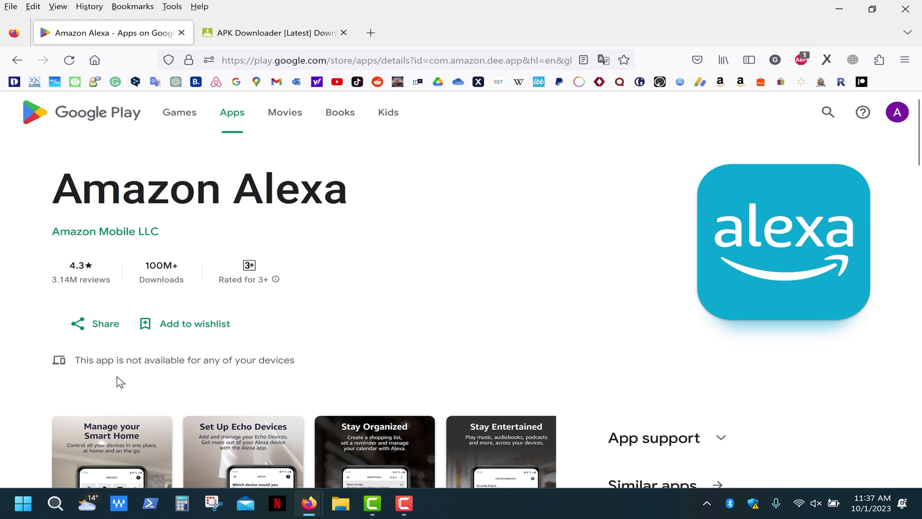
{"action": "type", "text": "amazon"}
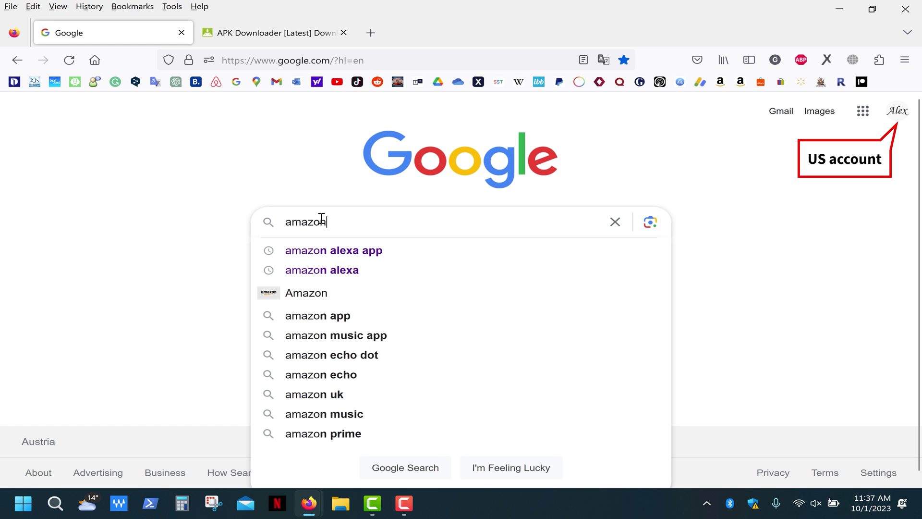
{"action": "type", "text": " alexa app"}
{"action": "key", "text": "Return"}
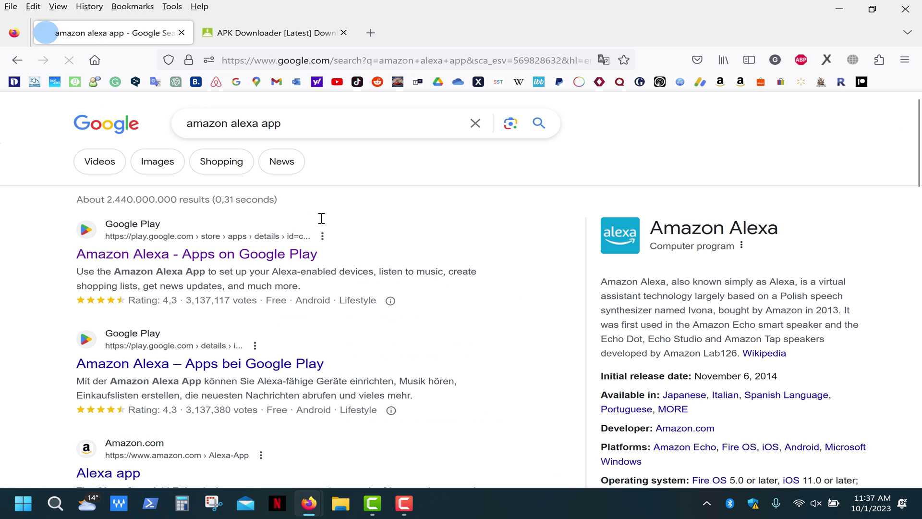
{"action": "left_click", "coordinate": [261, 258]}
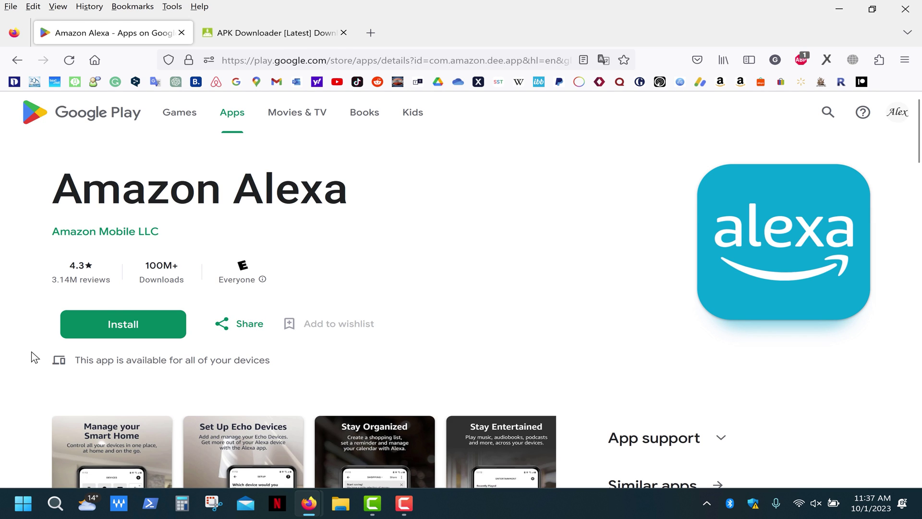
{"action": "left_click", "coordinate": [293, 36]}
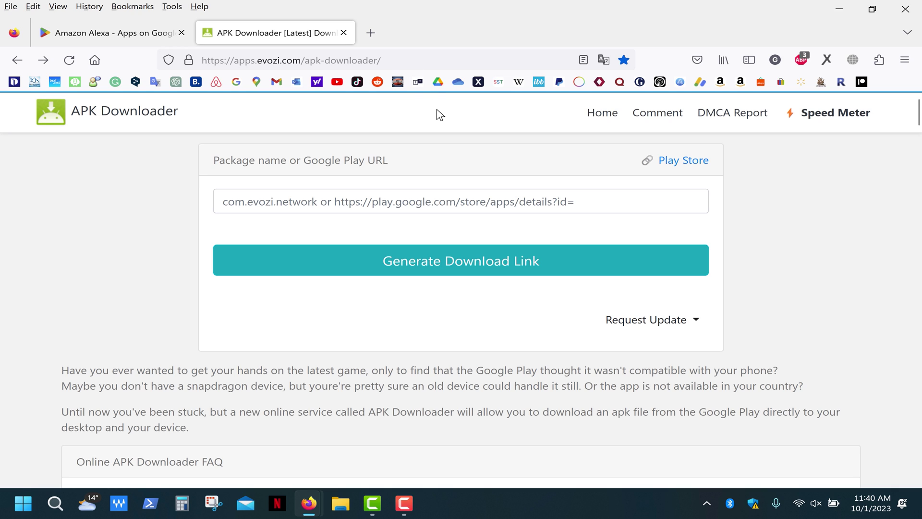
{"action": "left_click", "coordinate": [391, 202]}
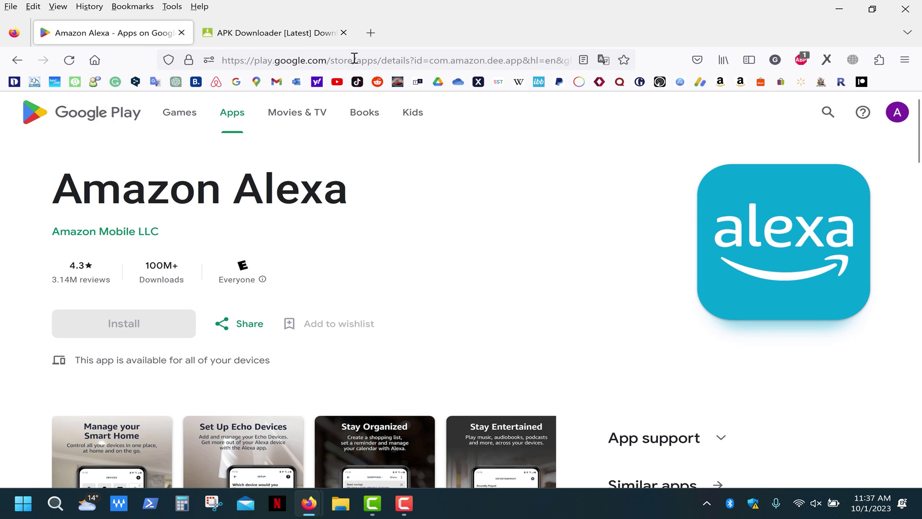
{"action": "left_click", "coordinate": [430, 60]}
{"action": "left_click_drag", "start_coordinate": [572, 57], "coordinate": [592, 58]}
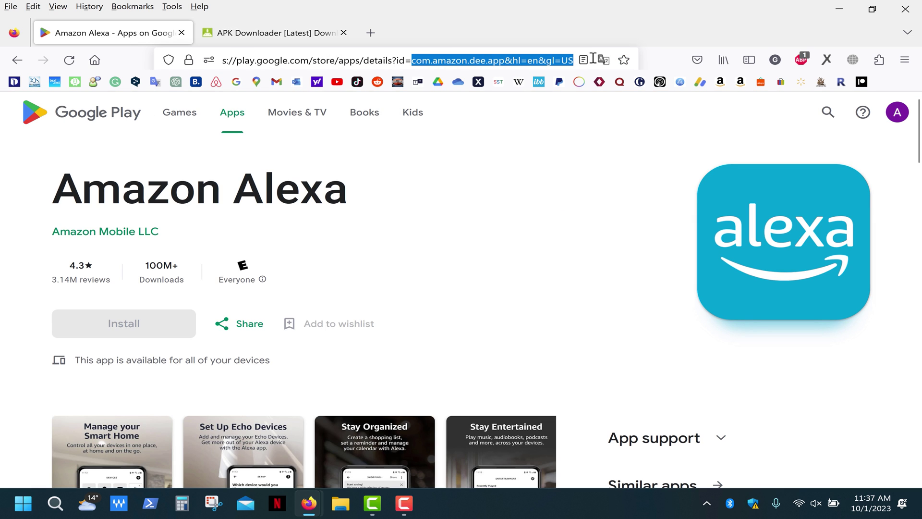
Paste com.amazon.dee.app into APK Downloader, generate its link, and download the 97.2 MB APK
{"action": "right_click", "coordinate": [552, 58]}
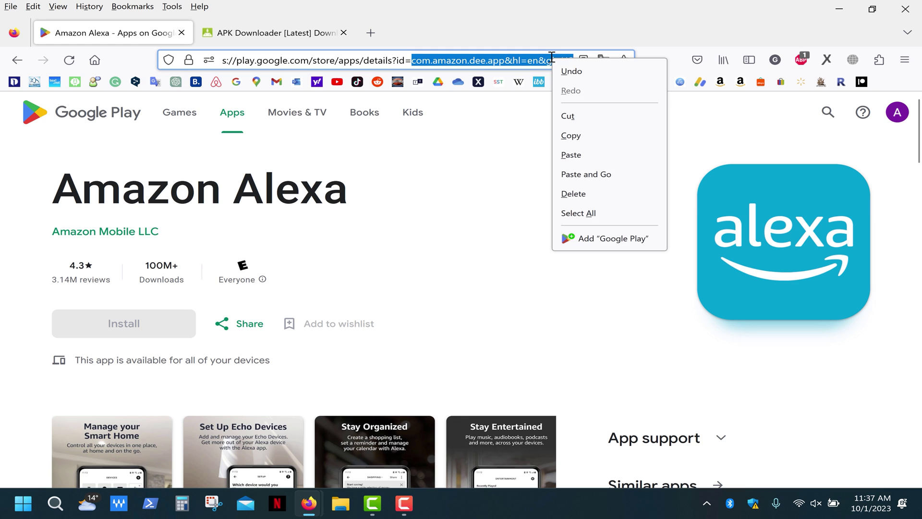
{"action": "left_click", "coordinate": [576, 137]}
{"action": "left_click", "coordinate": [317, 42]}
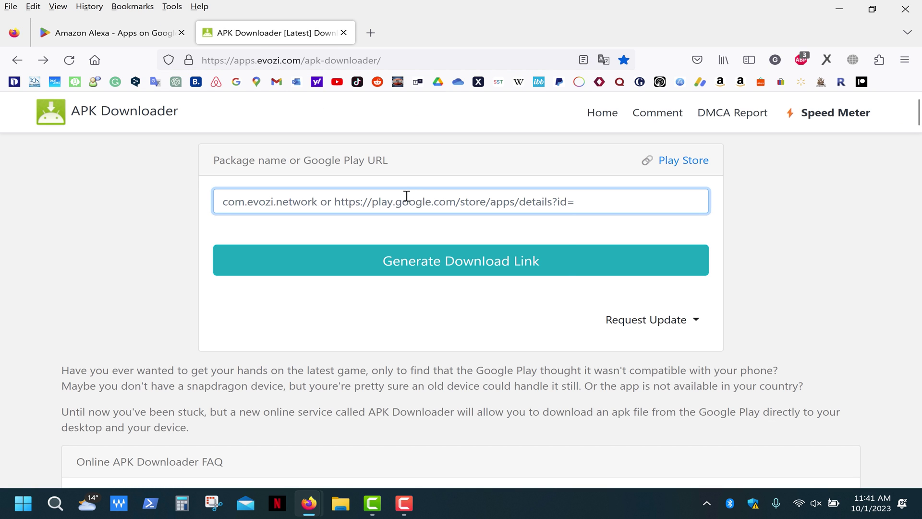
{"action": "right_click", "coordinate": [423, 202]}
{"action": "left_click", "coordinate": [437, 294]}
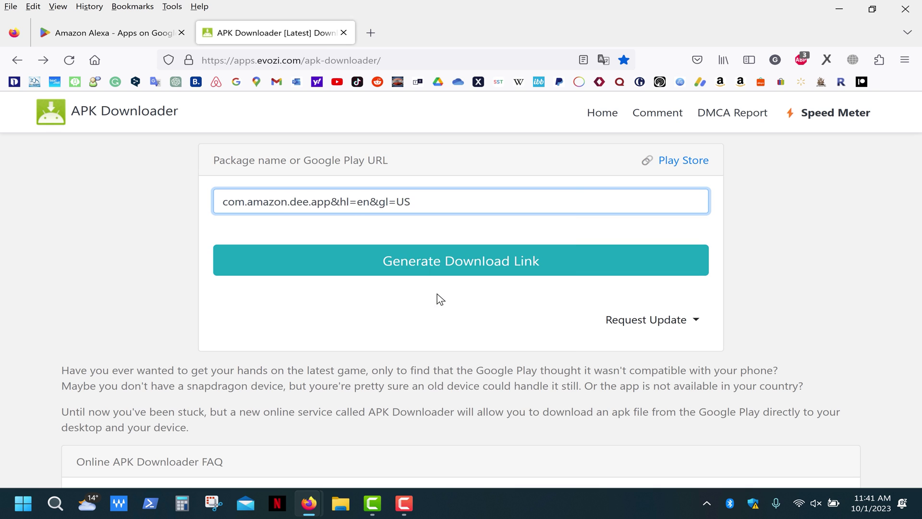
{"action": "left_click", "coordinate": [476, 279]}
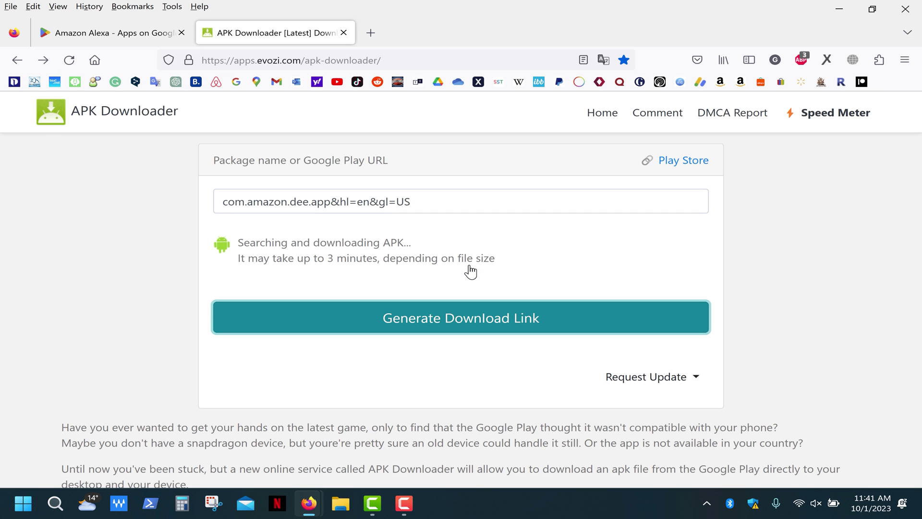
{"action": "left_click", "coordinate": [475, 412]}
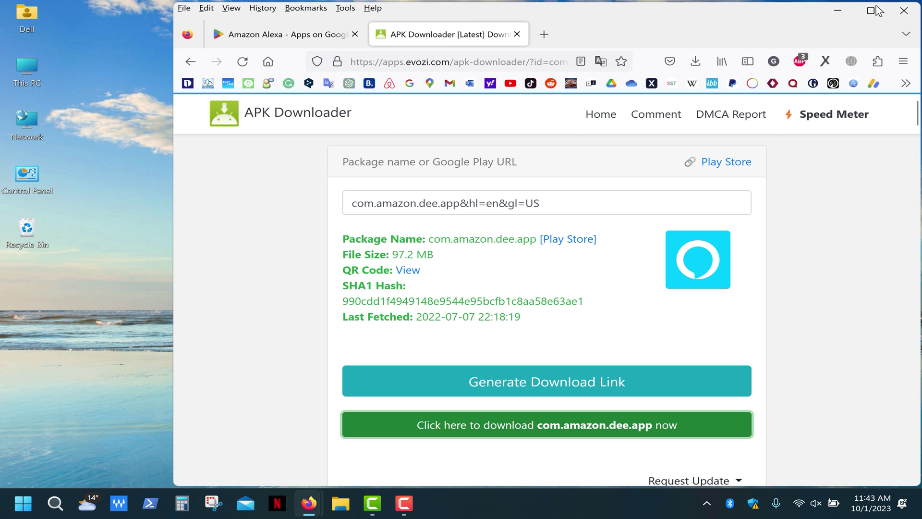
Copy the Alexa APK from Dell > Downloads
{"action": "double_click", "coordinate": [34, 17]}
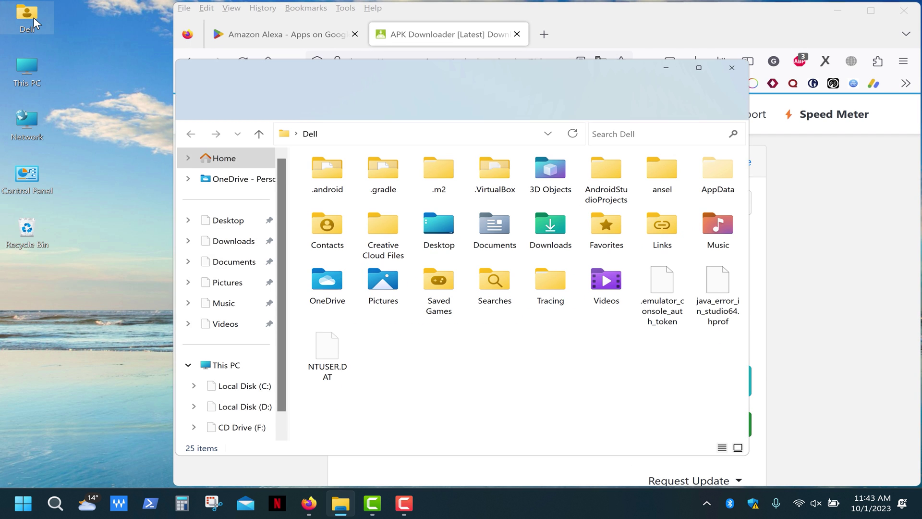
{"action": "double_click", "coordinate": [551, 227]}
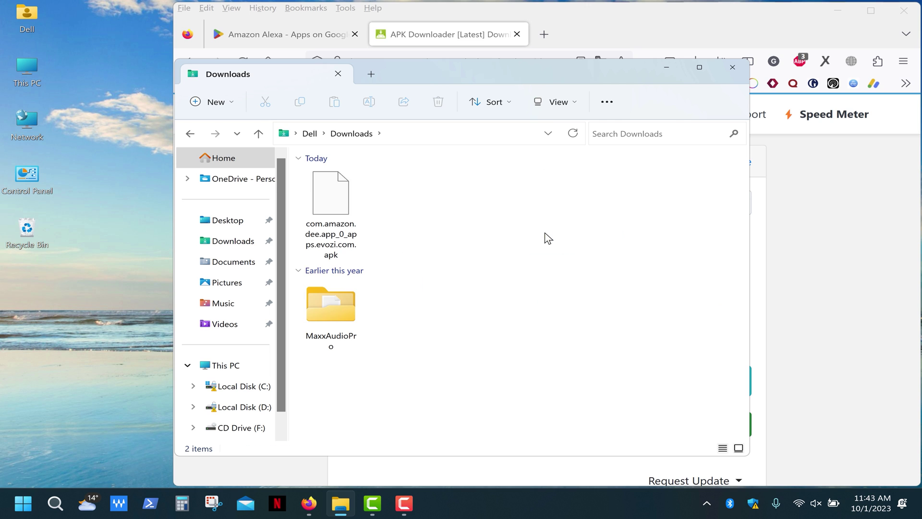
{"action": "left_click", "coordinate": [337, 200]}
{"action": "right_click", "coordinate": [337, 200]}
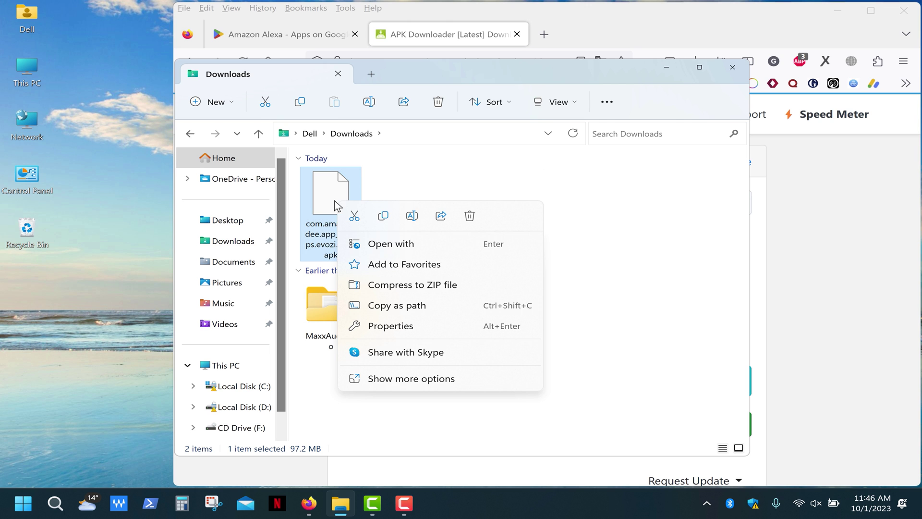
{"action": "left_click", "coordinate": [452, 382]}
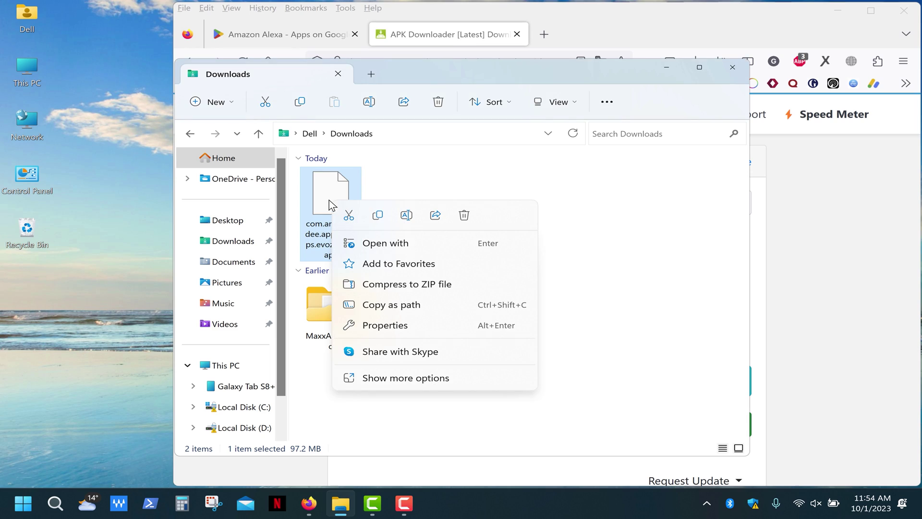
{"action": "left_click", "coordinate": [379, 216]}
Paste the APK into Galaxy Tab S8+ Internal storage > Download and close Explorer
{"action": "left_click", "coordinate": [239, 368]}
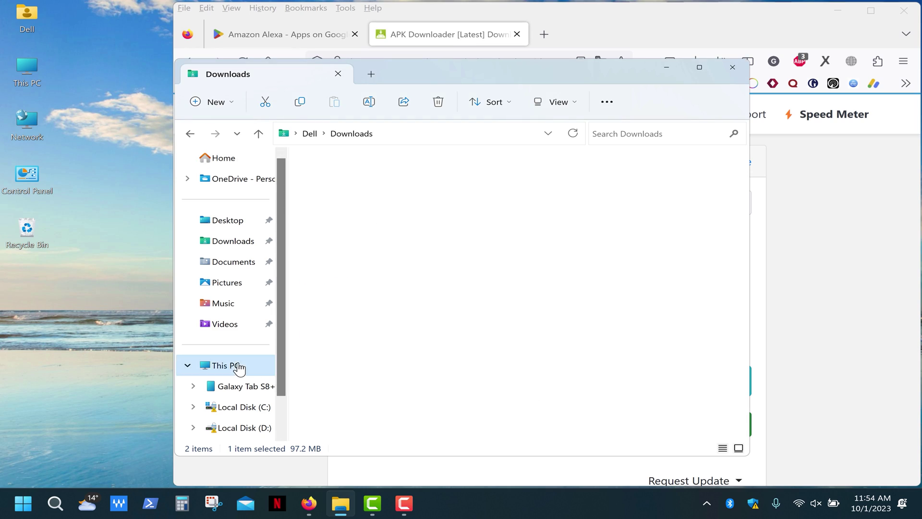
{"action": "double_click", "coordinate": [335, 177]}
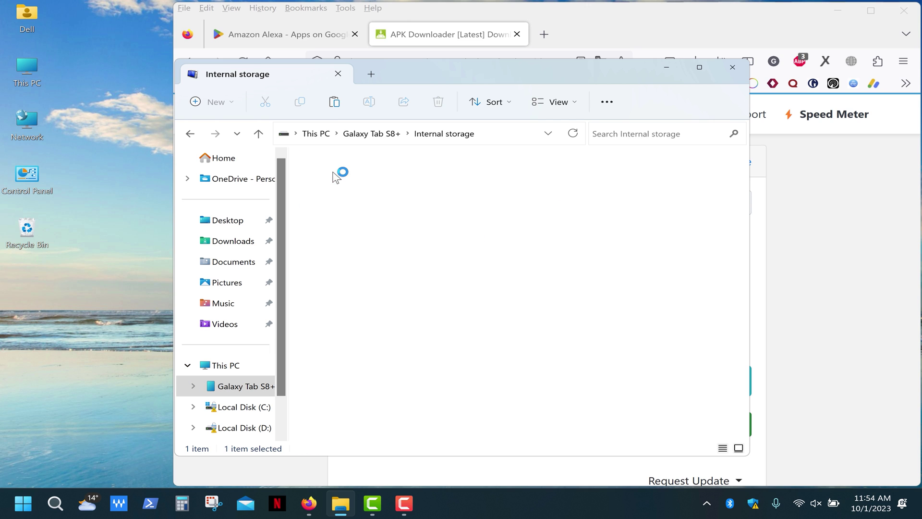
{"action": "double_click", "coordinate": [508, 237]}
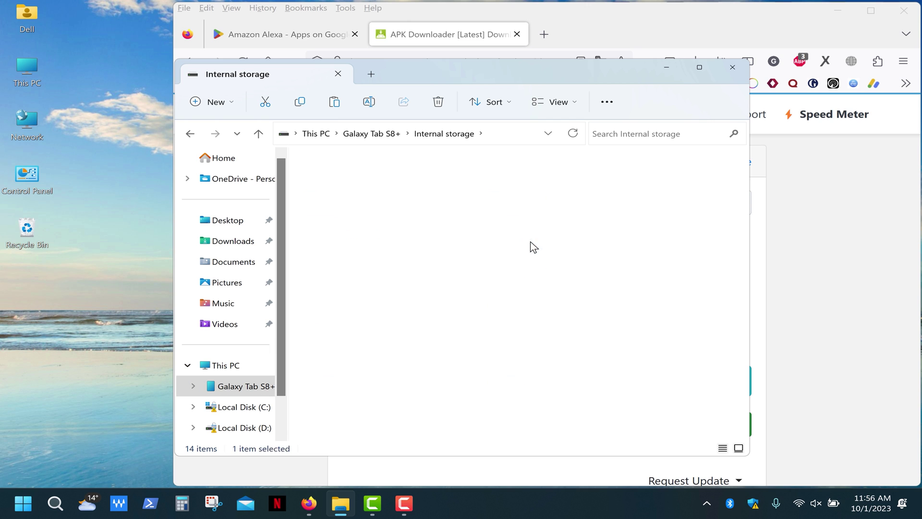
{"action": "right_click", "coordinate": [434, 252]}
{"action": "left_click", "coordinate": [454, 264]}
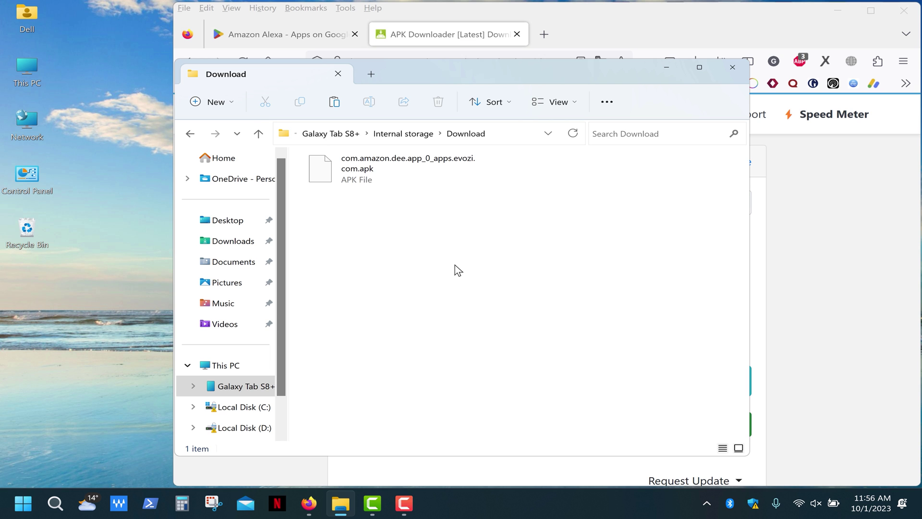
{"action": "left_click", "coordinate": [730, 73]}
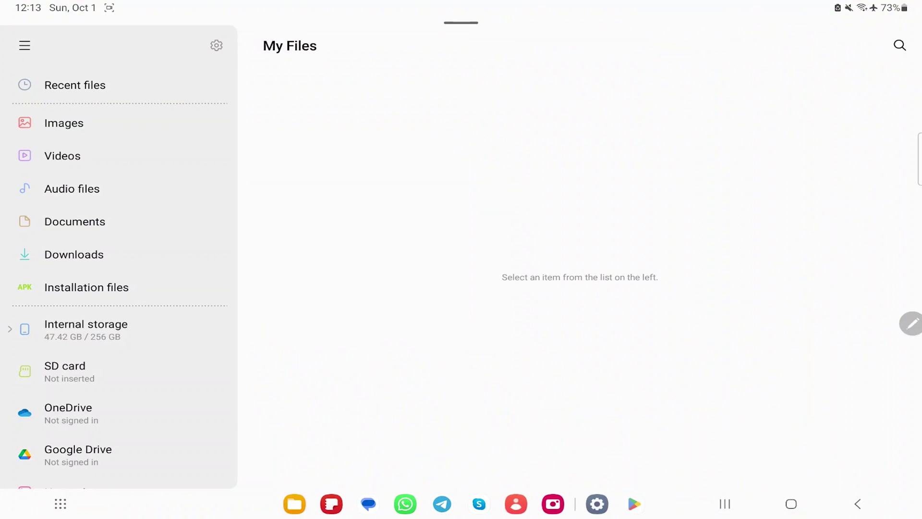
Open the Alexa APK from Internal storage > Download with Package installer, just once
{"action": "left_click", "coordinate": [126, 327]}
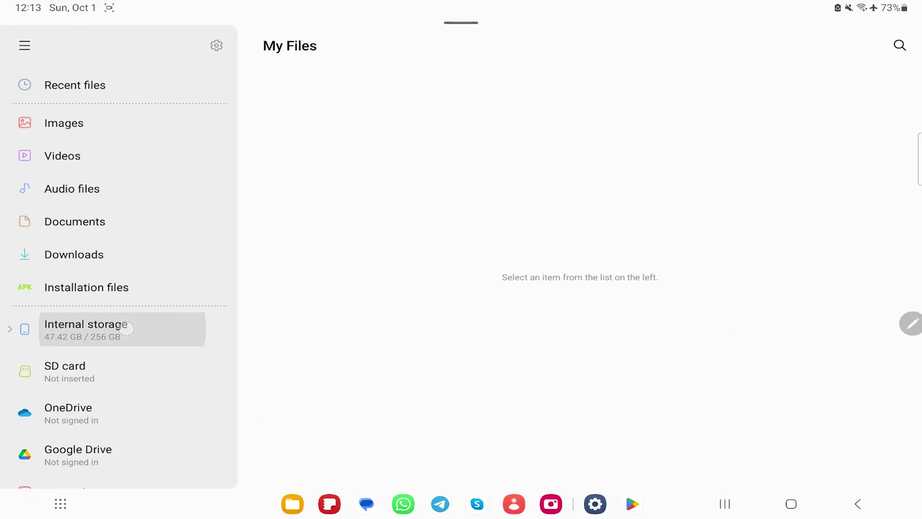
{"action": "left_click", "coordinate": [79, 432]}
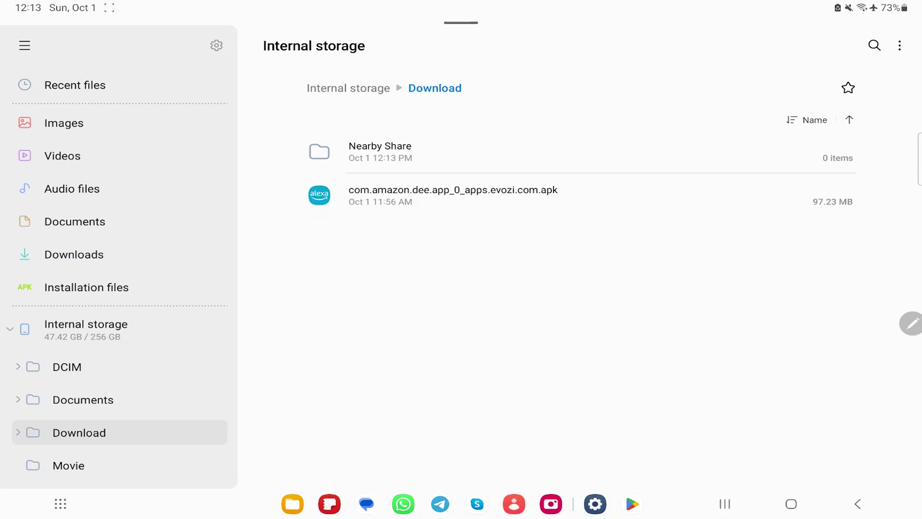
{"action": "left_click", "coordinate": [453, 195]}
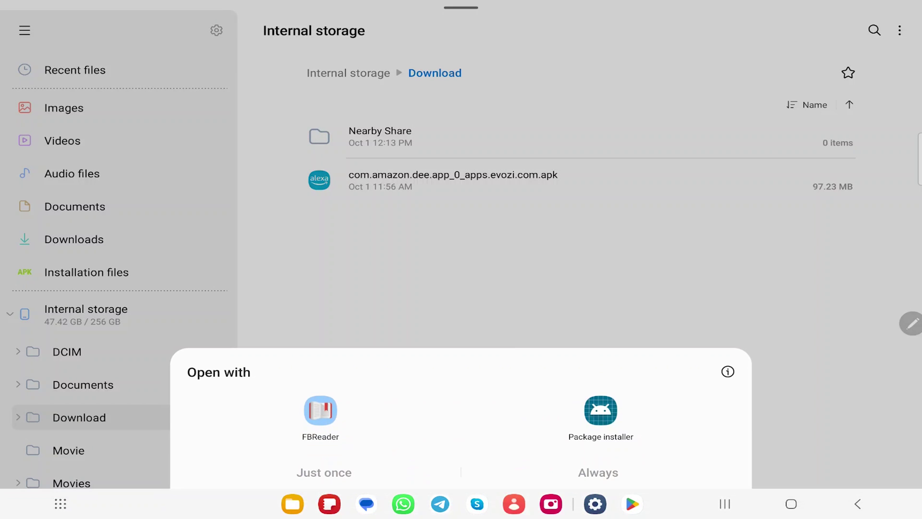
{"action": "left_click", "coordinate": [605, 413]}
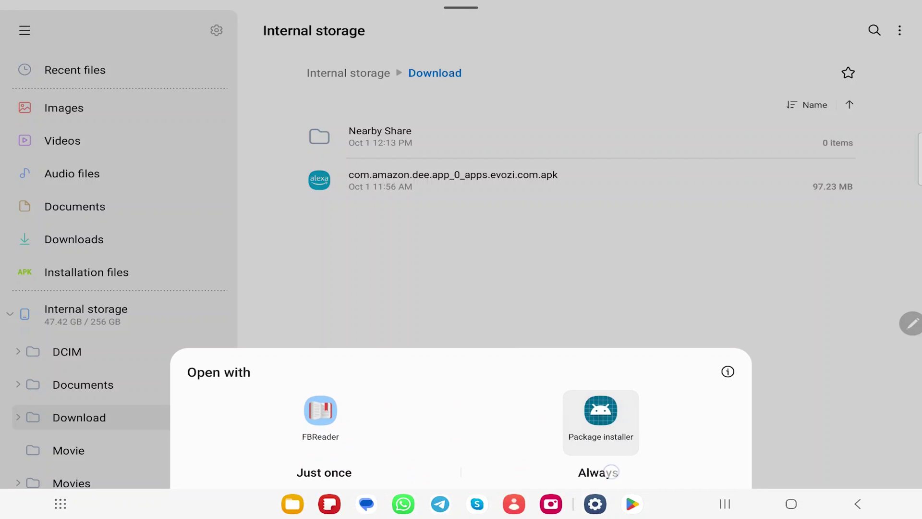
{"action": "left_click", "coordinate": [611, 472]}
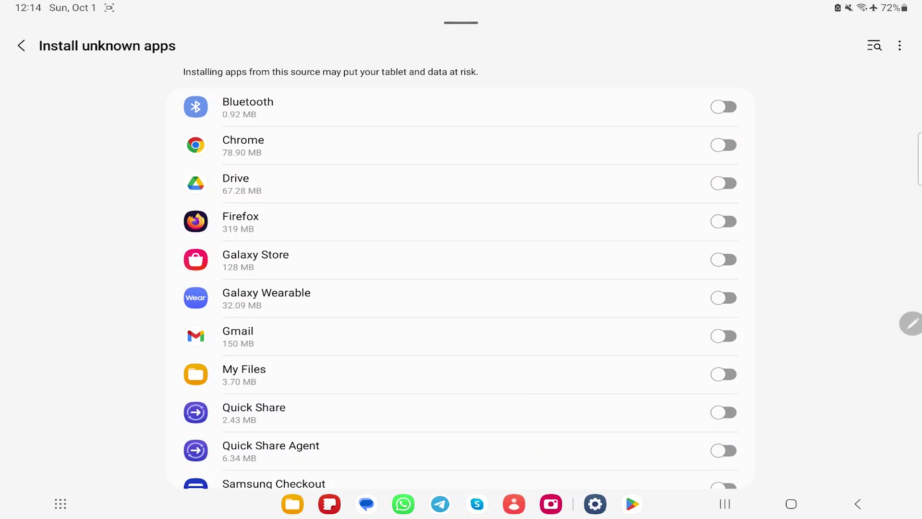
Allow My Files to install unknown apps, install Amazon Alexa, and return home
{"action": "left_click", "coordinate": [723, 373]}
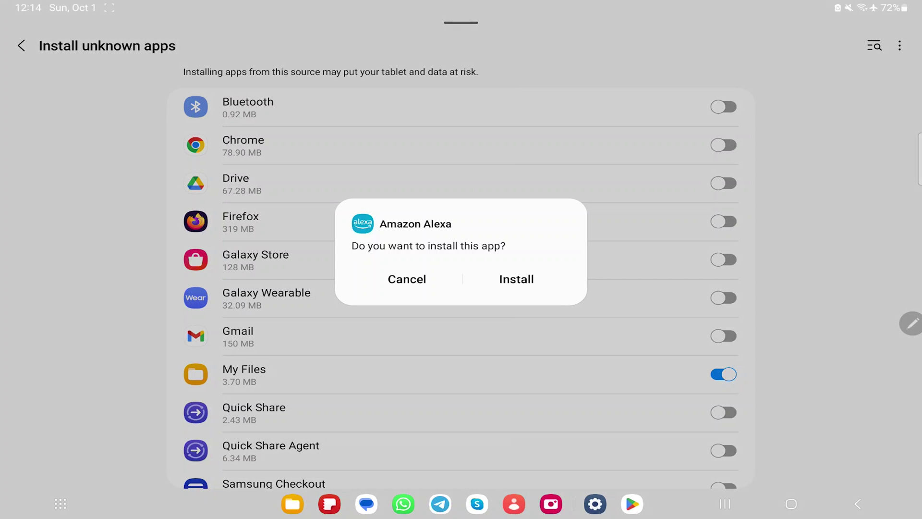
{"action": "left_click", "coordinate": [519, 280]}
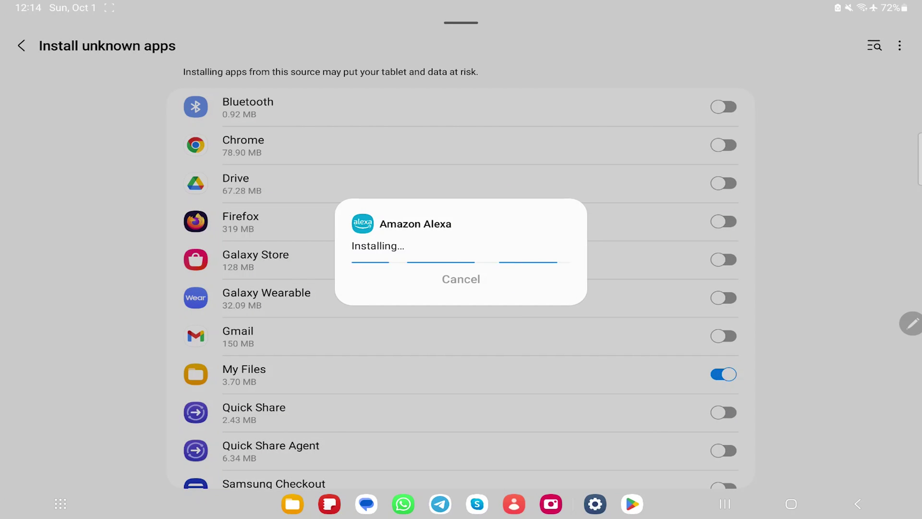
{"action": "left_click", "coordinate": [406, 279]}
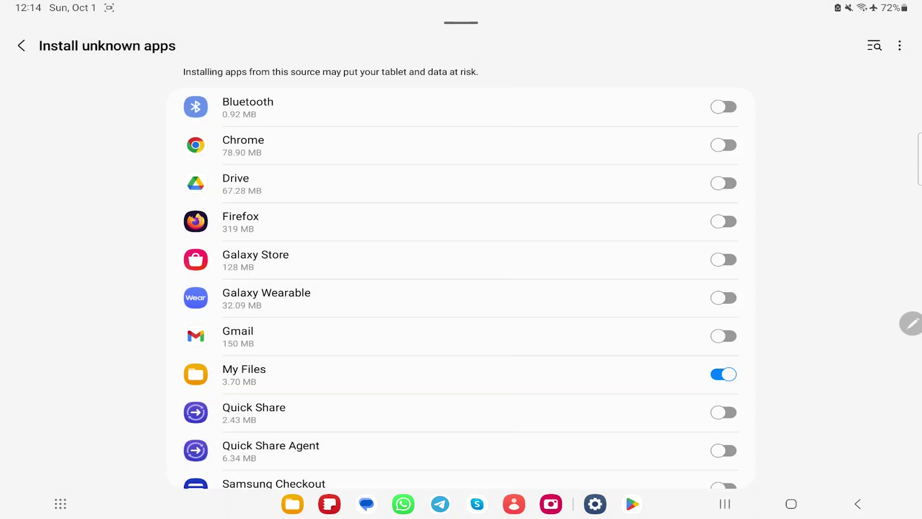
{"action": "left_click", "coordinate": [790, 504]}
Flip My Files' toggle under Security and privacy > Install unknown apps, then launch Amazon Alexa
{"action": "left_click_drag", "start_coordinate": [649, 288], "coordinate": [216, 289]}
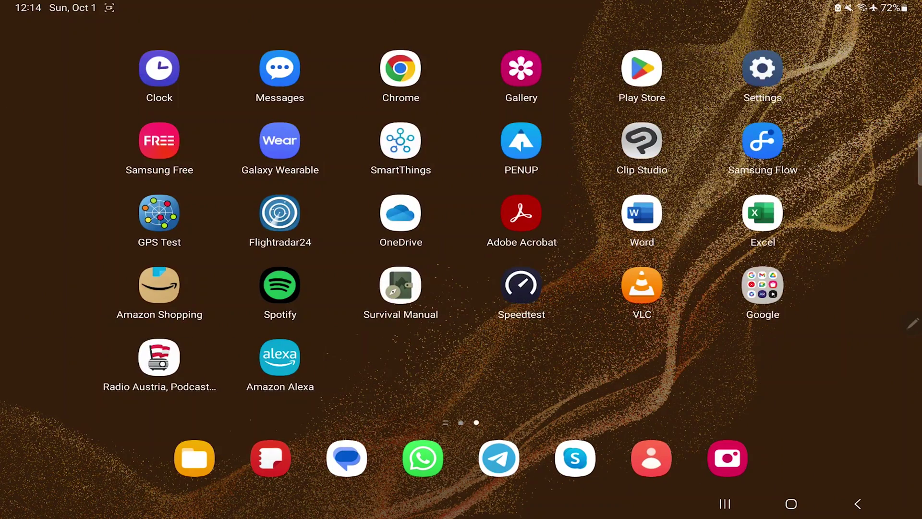
{"action": "left_click", "coordinate": [876, 69]}
{"action": "left_click_drag", "start_coordinate": [274, 313], "coordinate": [351, 54]}
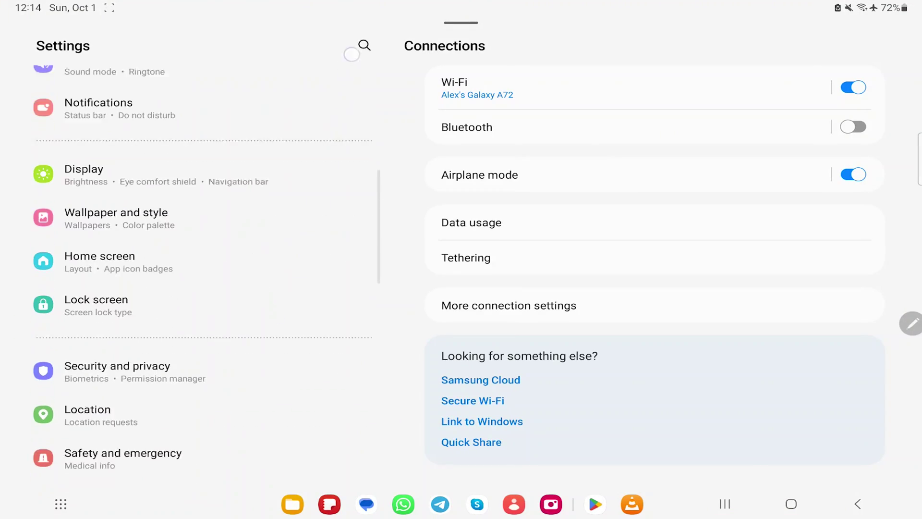
{"action": "left_click", "coordinate": [117, 319]}
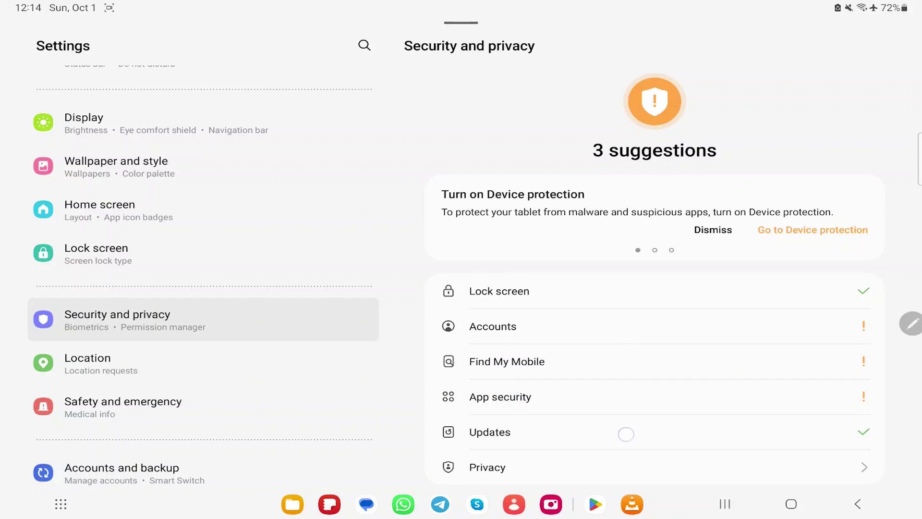
{"action": "left_click_drag", "start_coordinate": [627, 434], "coordinate": [626, 170]}
{"action": "left_click", "coordinate": [666, 426]}
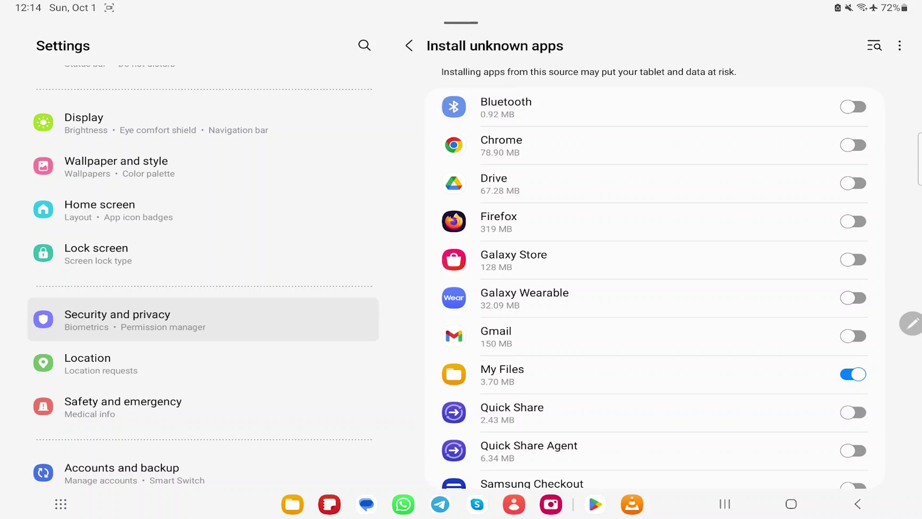
{"action": "left_click", "coordinate": [852, 374]}
{"action": "left_click", "coordinate": [853, 374]}
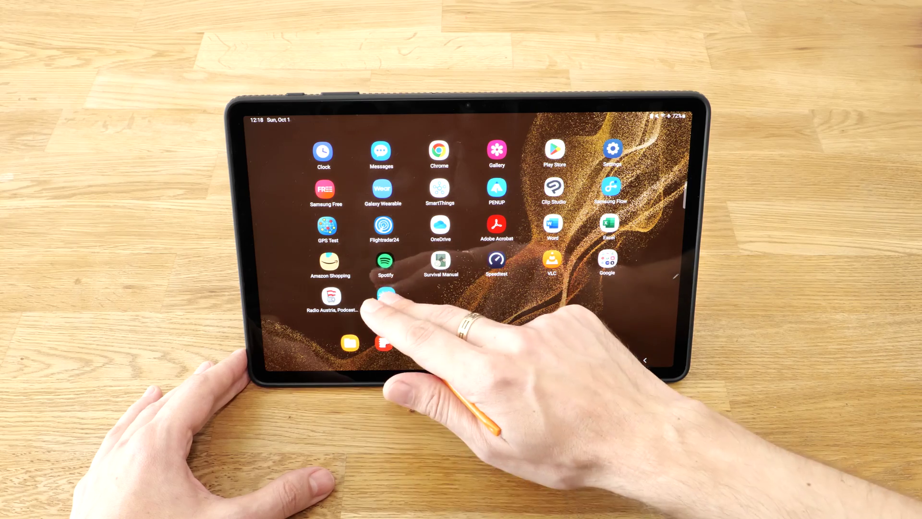
{"action": "left_click", "coordinate": [387, 296]}
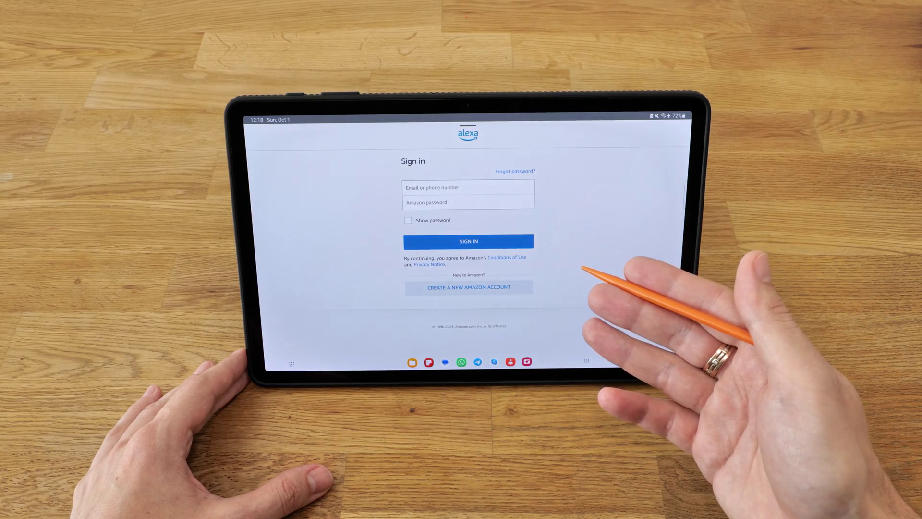
Press Home to leave the Alexa sign-in screen for the home page
{"action": "left_click", "coordinate": [615, 360]}
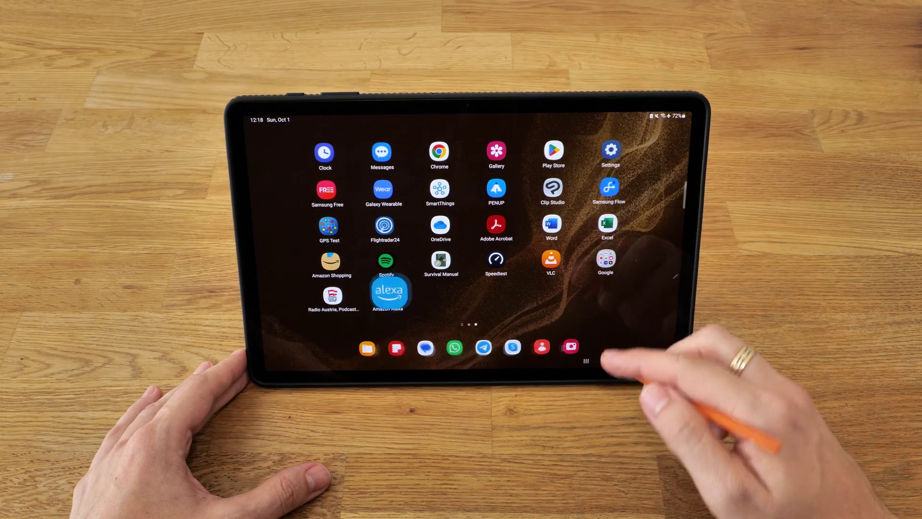